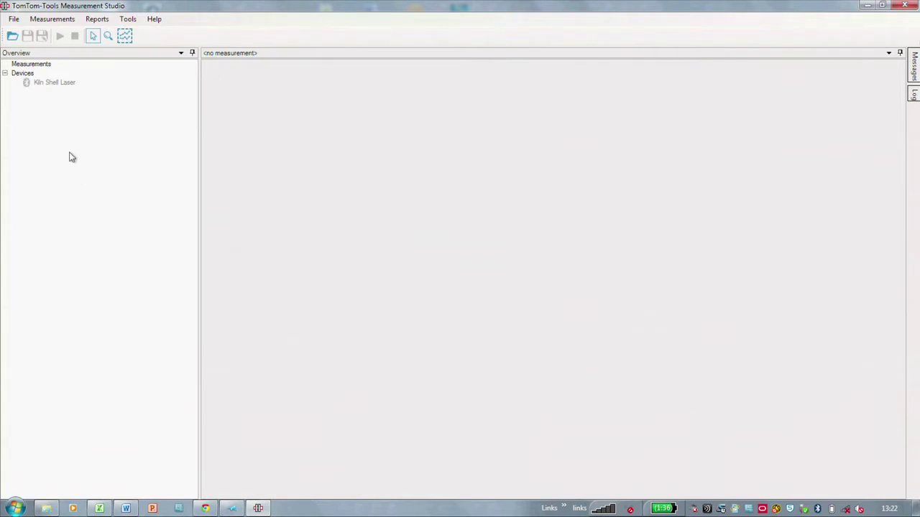
# Connect the Kiln Shell Laser device and switch on its laser.
pyautogui.click(54, 82)
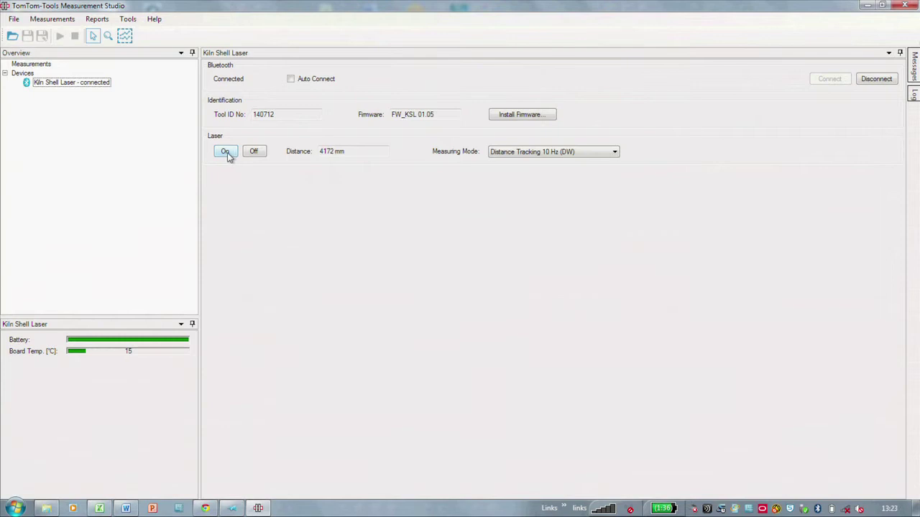
pyautogui.click(227, 152)
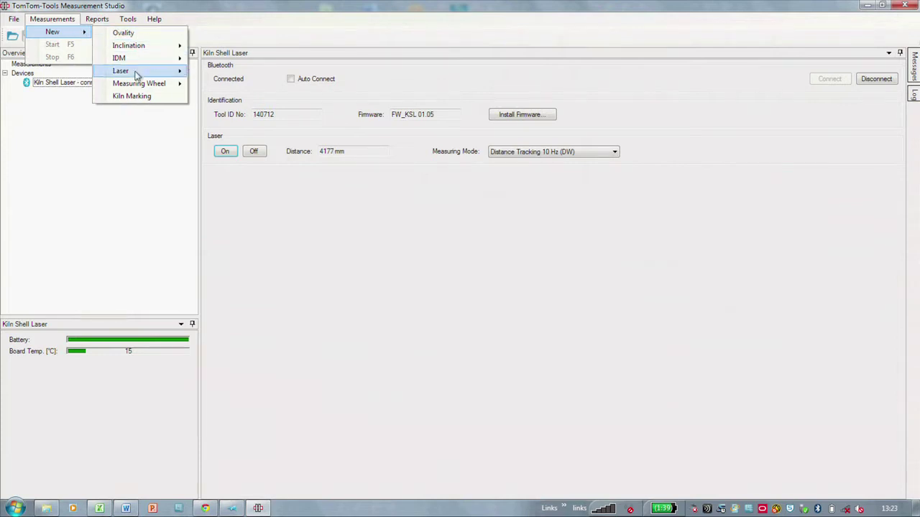
# Create a laser shell runout measurement with clockwise kiln rotation viewed from the inlet, and record a kiln revolution.
pyautogui.click(227, 72)
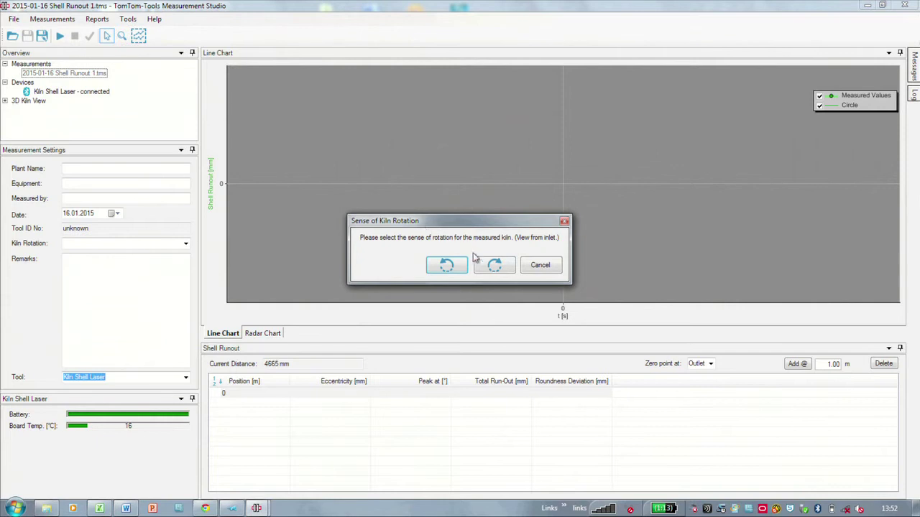
pyautogui.click(493, 265)
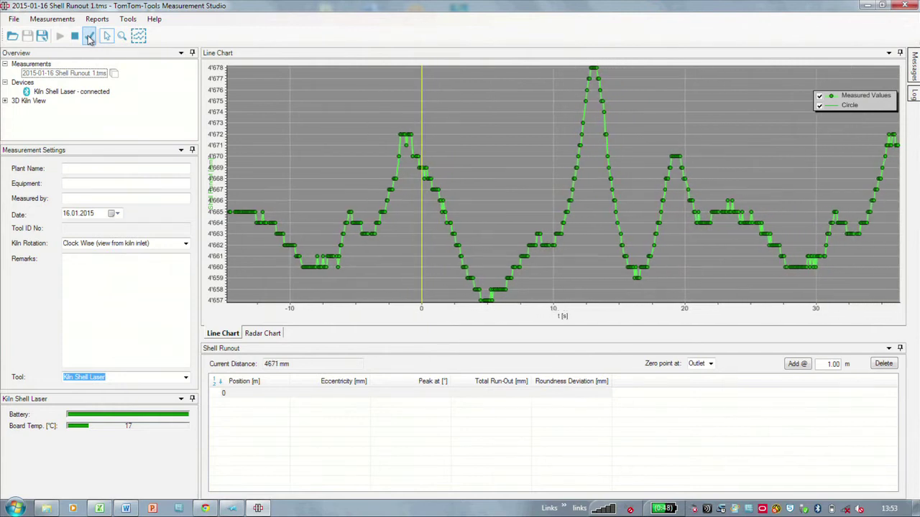
pyautogui.click(89, 36)
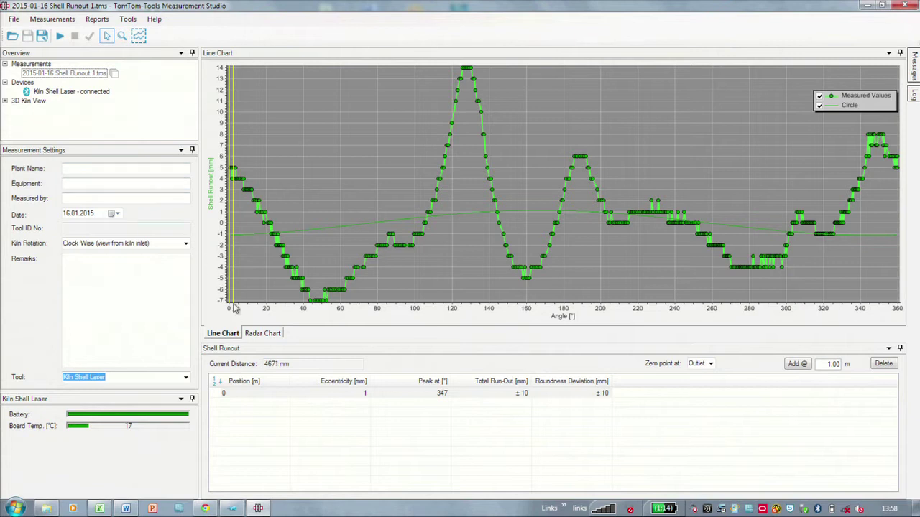
# Check the recorded profile and its runout figures with the radar chart, and add a measuring position at 1.00 m.
pyautogui.click(263, 334)
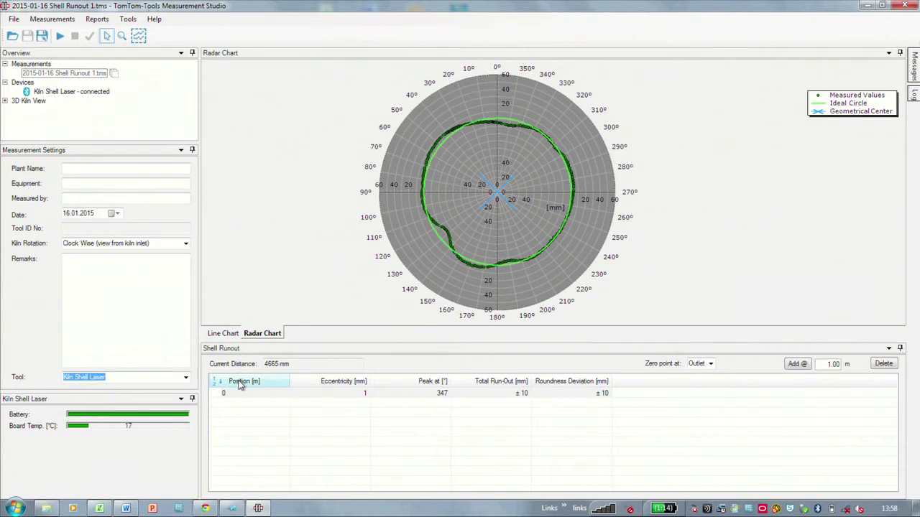
pyautogui.moveTo(314, 383)
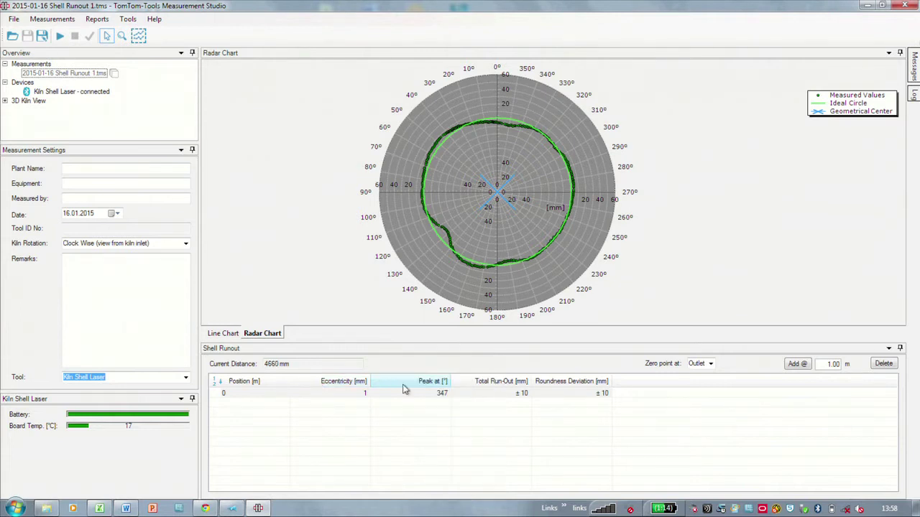
pyautogui.moveTo(478, 391)
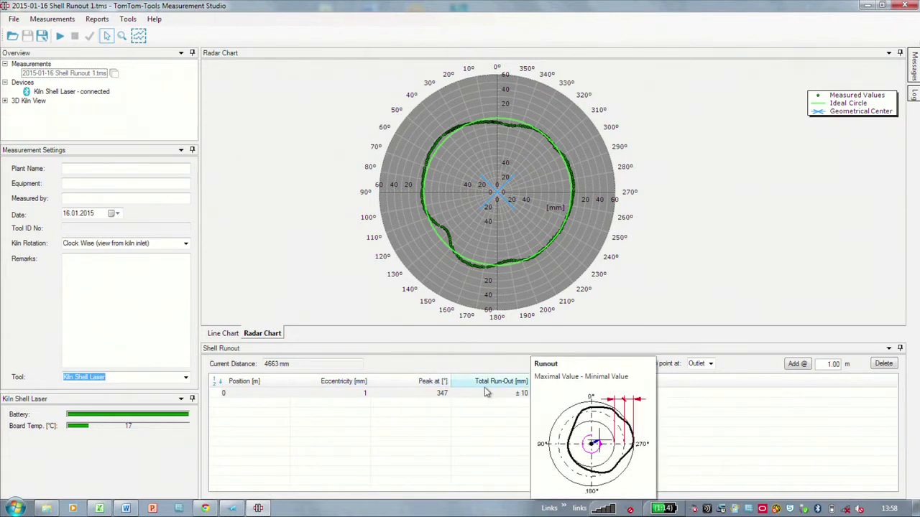
pyautogui.moveTo(551, 386)
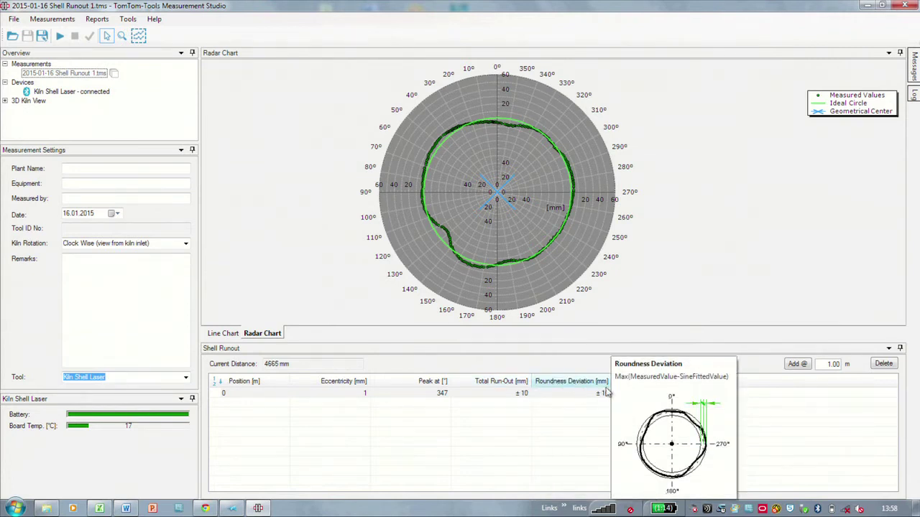
pyautogui.click(795, 365)
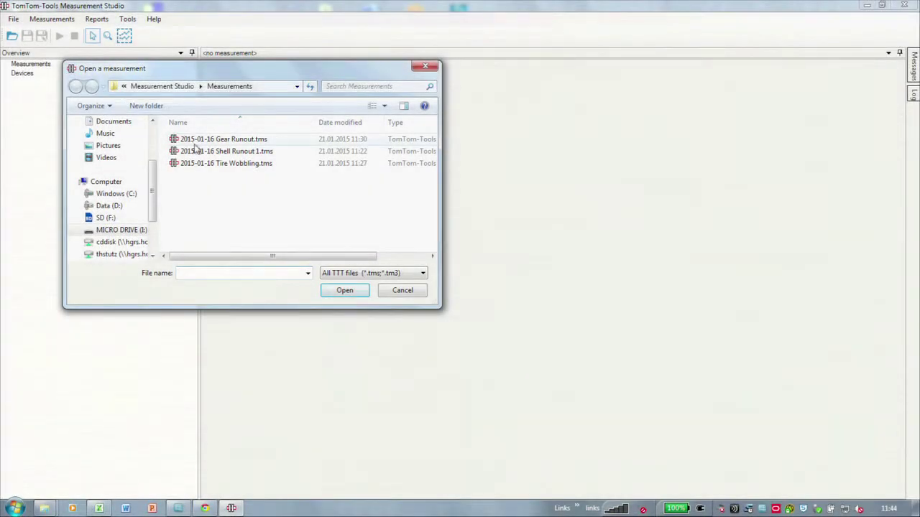
# Open the measurement 2015-01-16 Shell Runout 1.tms and review the line charts of positions 2, 3 and 4.
pyautogui.click(202, 152)
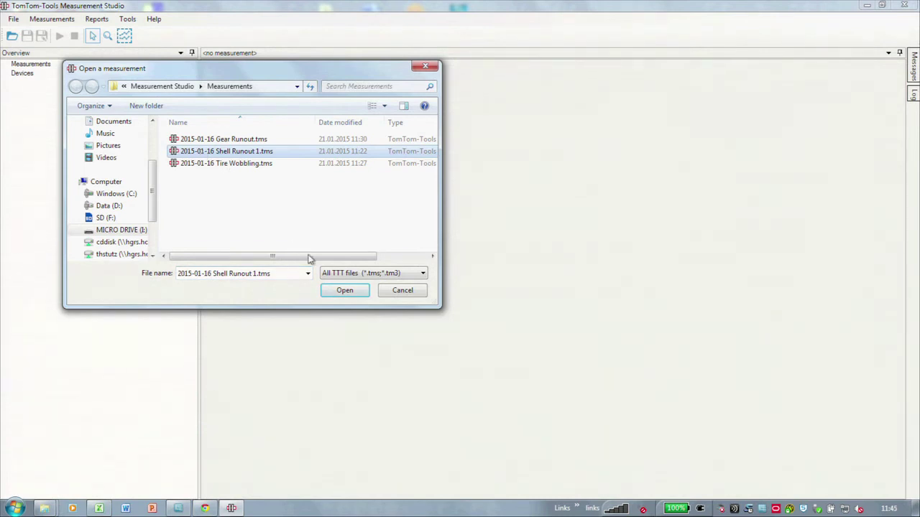
pyautogui.click(345, 290)
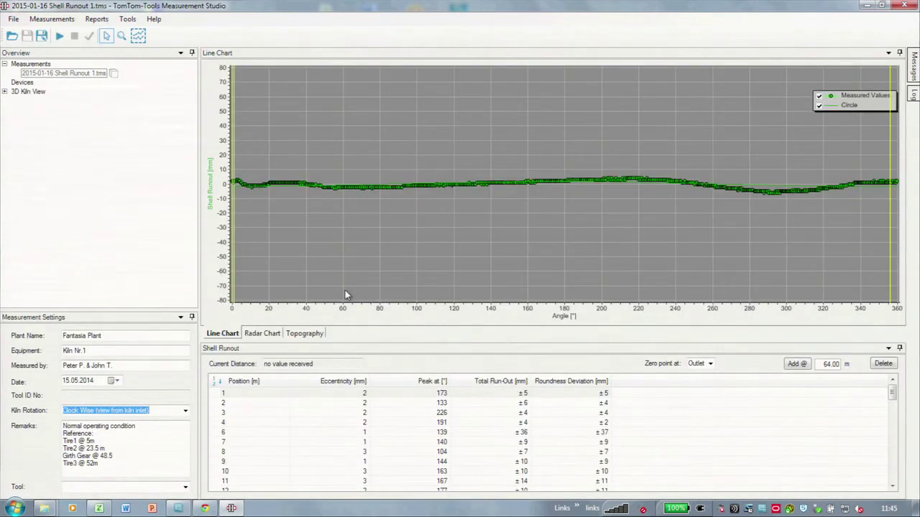
pyautogui.click(268, 404)
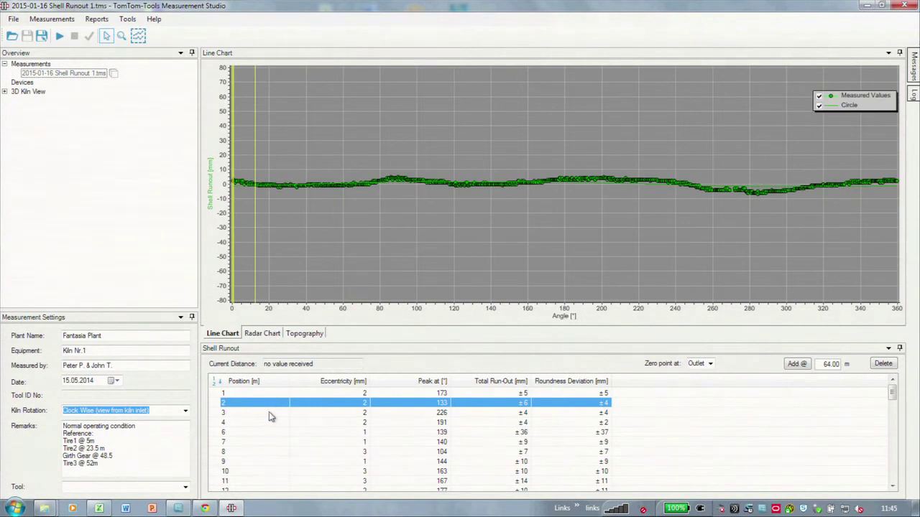
pyautogui.click(270, 413)
pyautogui.click(271, 424)
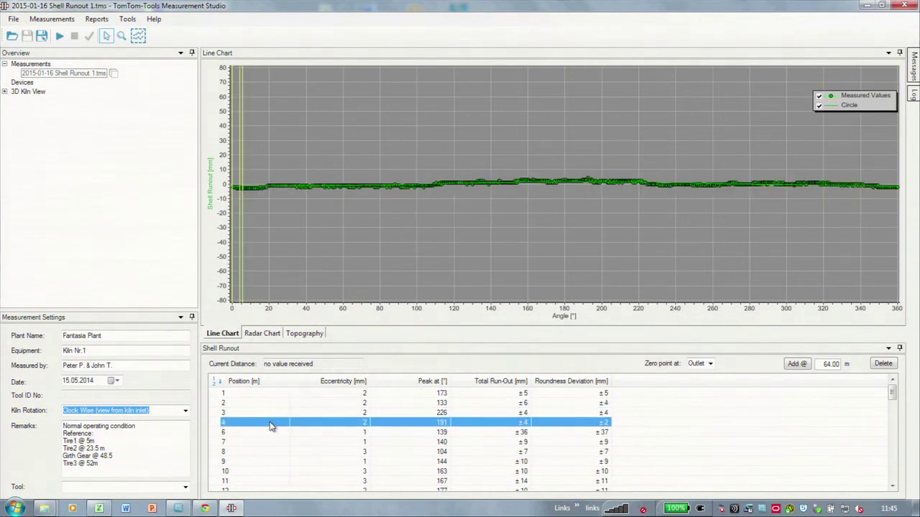
# Delete the outlier points below -60 mm near 175° from the line chart of position 6.
pyautogui.click(273, 433)
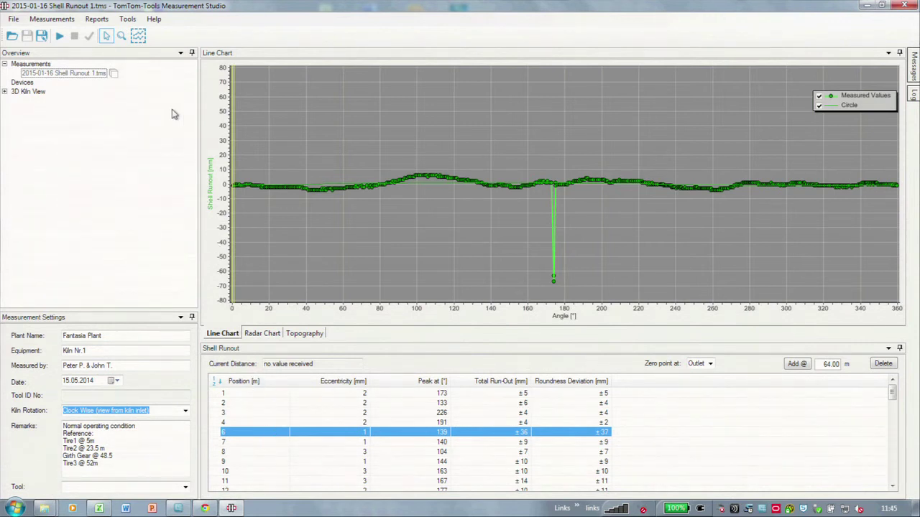
pyautogui.click(142, 41)
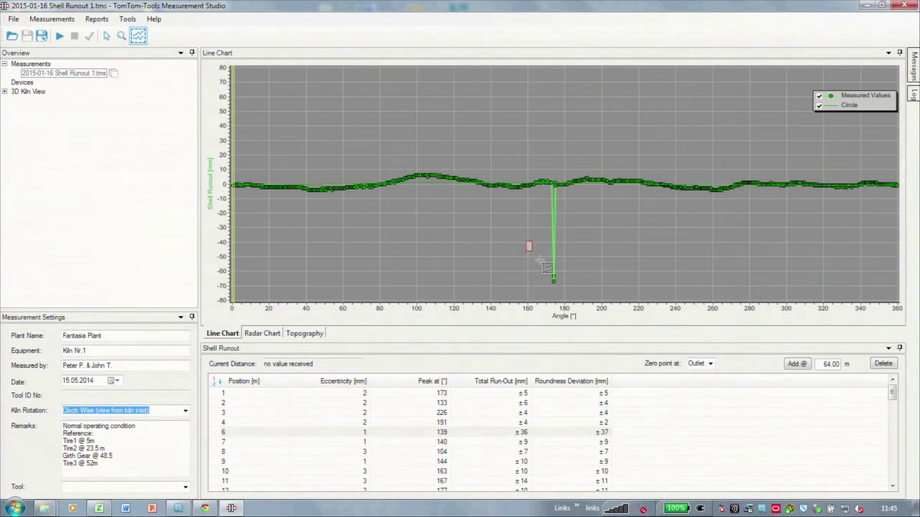
pyautogui.rightClick(589, 301)
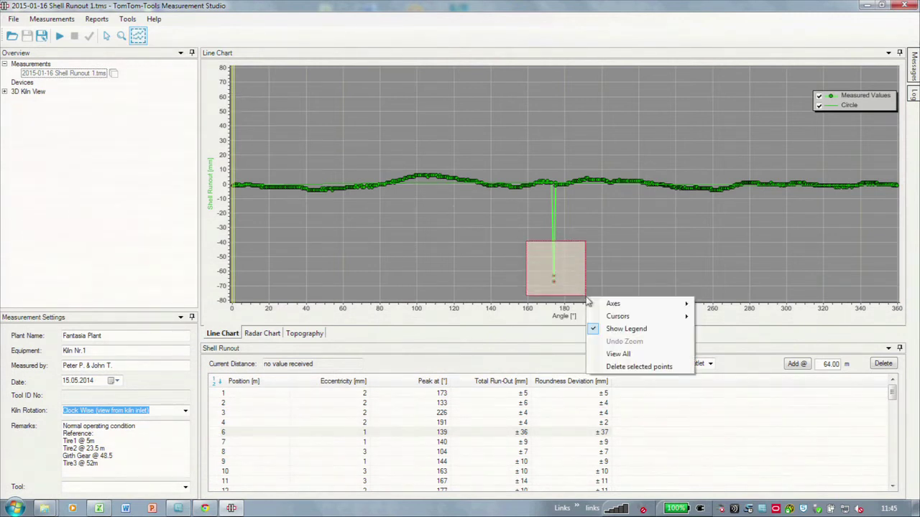
pyautogui.click(611, 367)
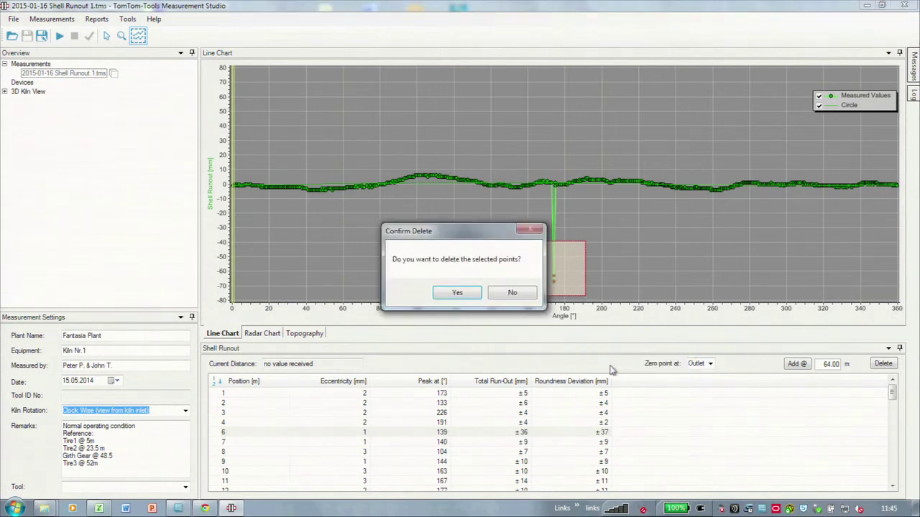
pyautogui.click(457, 294)
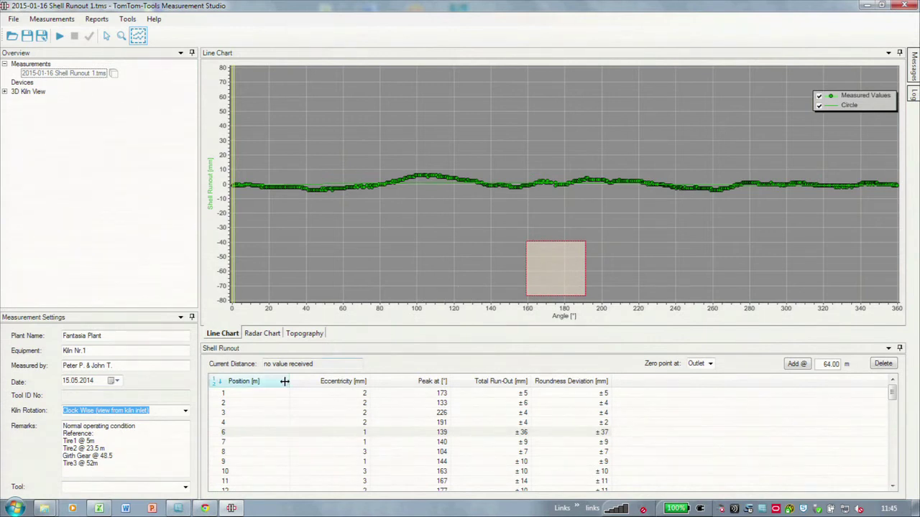
# Delete the negative outlier points between about 5° and 20° from the line chart of position 7.
pyautogui.click(256, 442)
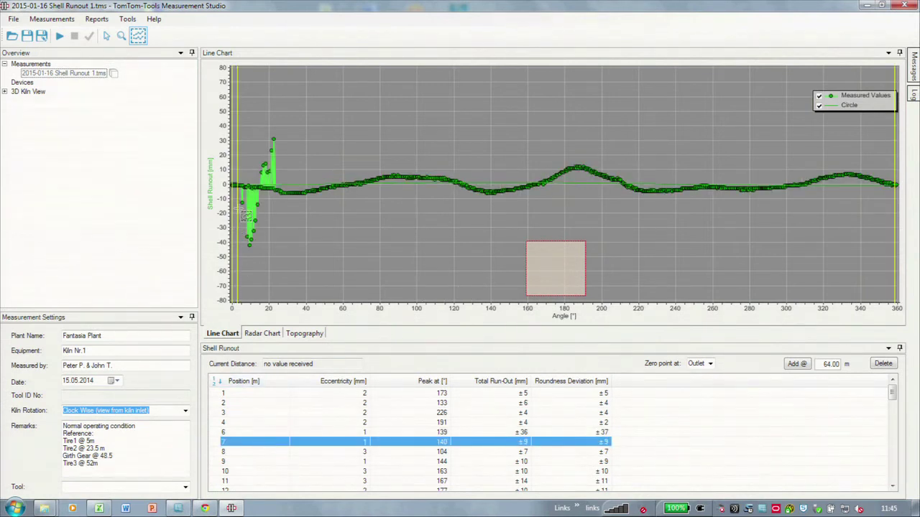
pyautogui.moveTo(241, 199); pyautogui.dragTo(265, 217)
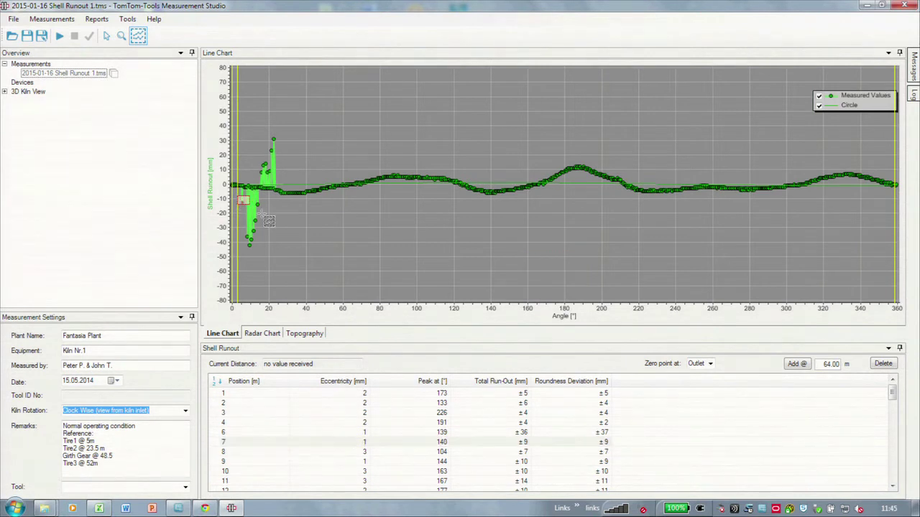
pyautogui.rightClick(275, 259)
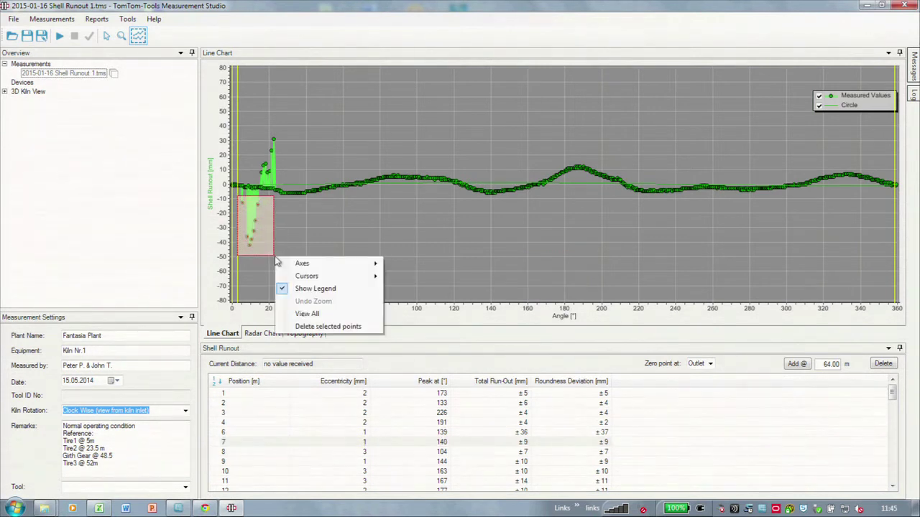
pyautogui.click(300, 327)
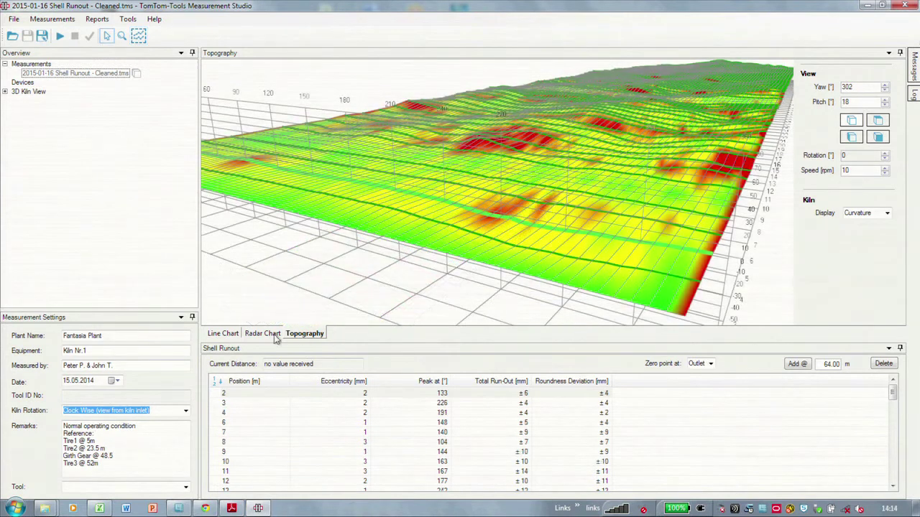
# Detach the radar chart as a floating window and place it so the topography stays in view.
pyautogui.click(263, 334)
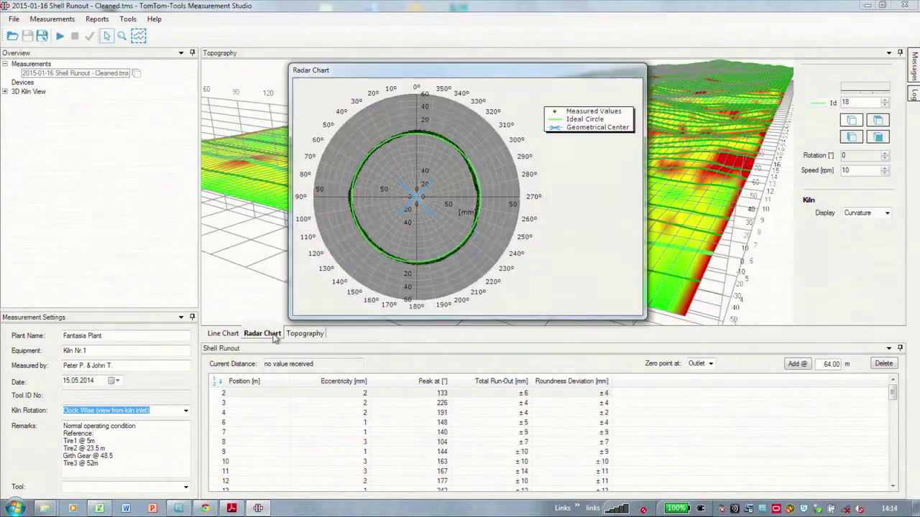
pyautogui.moveTo(500, 73); pyautogui.dragTo(766, 252)
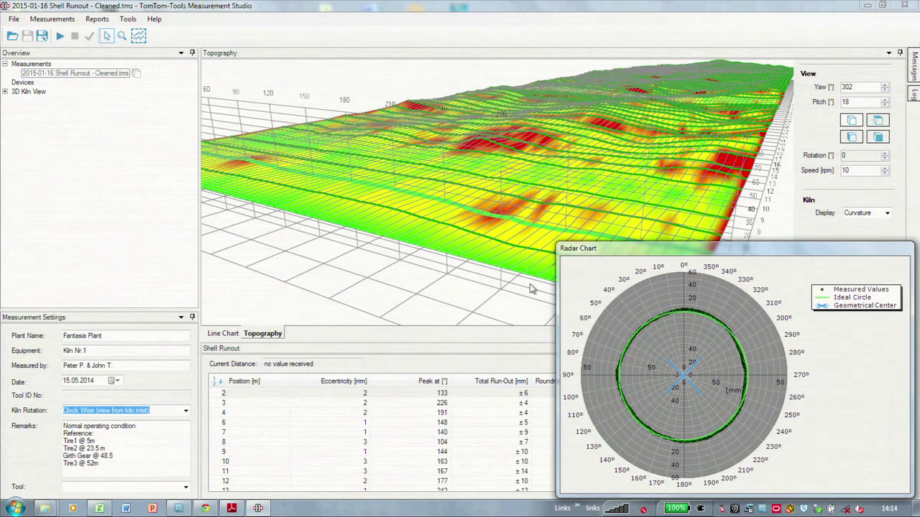
# Go through the shell positions one by one from 3 m onward, comparing the radar chart with the topography.
pyautogui.click(215, 405)
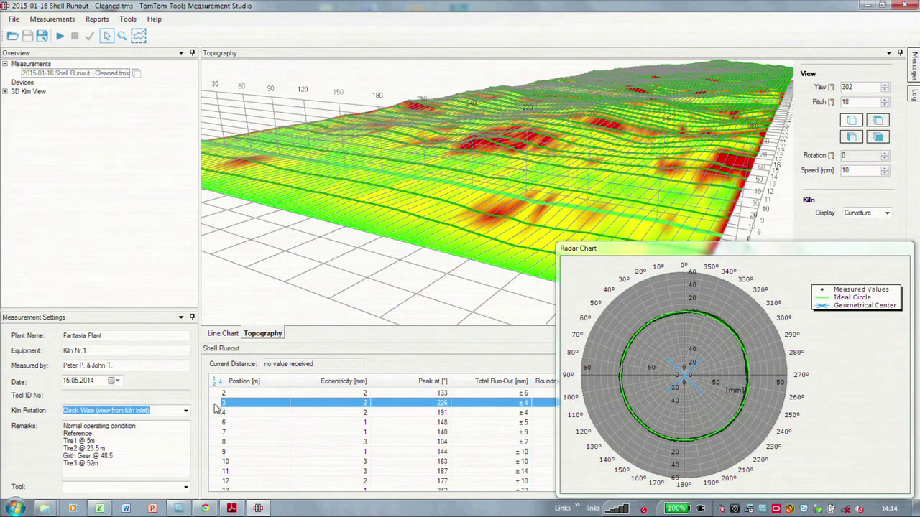
pyautogui.press('Down')
pyautogui.press('Down')
pyautogui.press('Down')
pyautogui.press('Down')
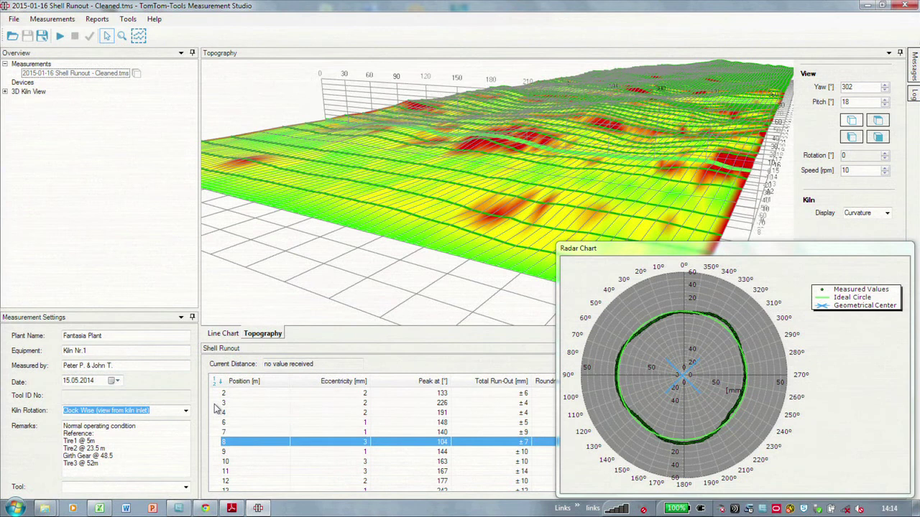
pyautogui.press('Down')
pyautogui.press('Down')
pyautogui.press('Down')
pyautogui.press('Down')
pyautogui.press('Down')
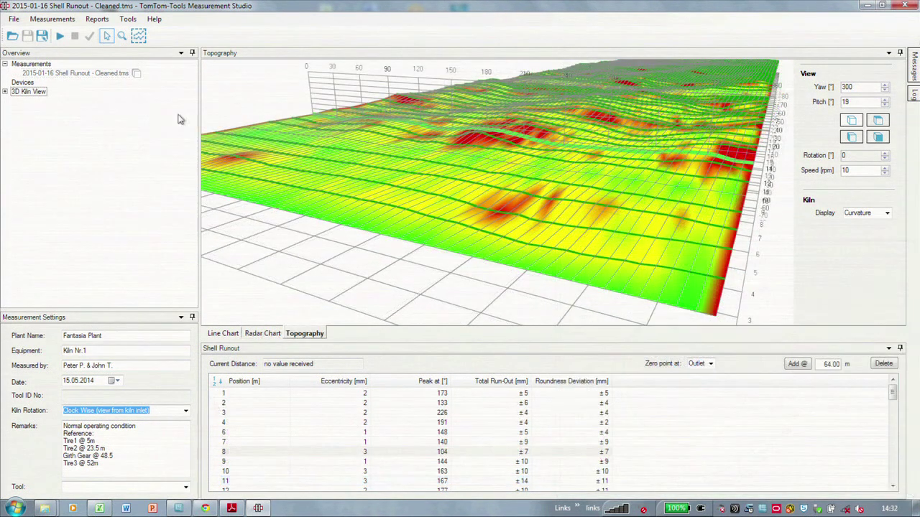
# Add the 2015-01-16 Shell Runout - Cleaned.tms measurement to the 3D Kiln View and set the kiln display to Amplitude.
pyautogui.moveTo(52, 74); pyautogui.dragTo(45, 99)
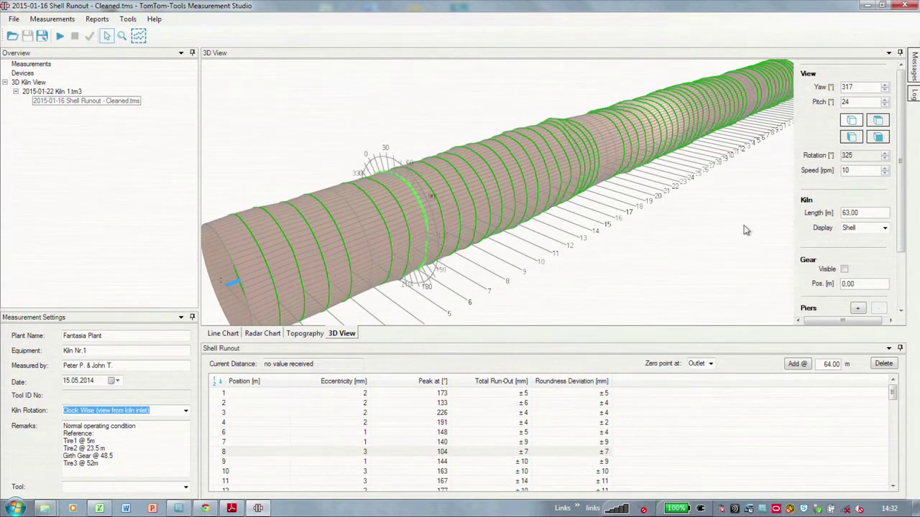
pyautogui.click(883, 229)
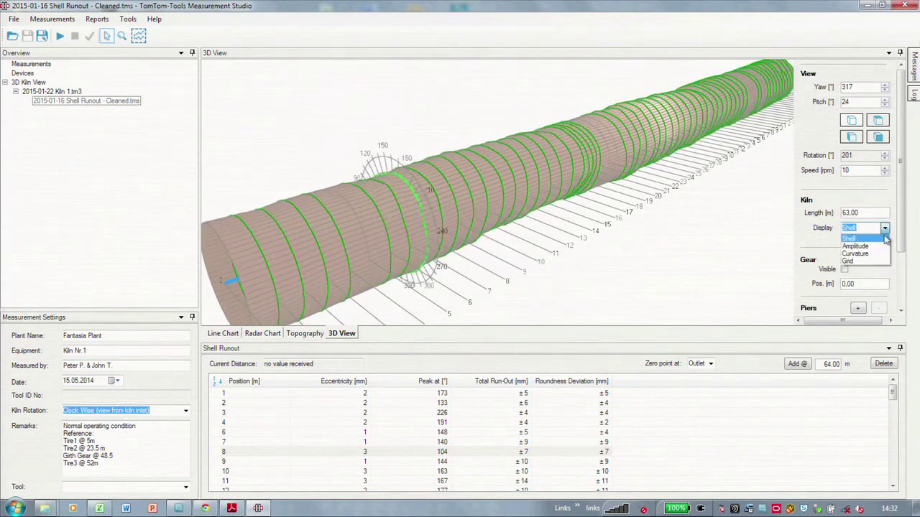
pyautogui.click(878, 248)
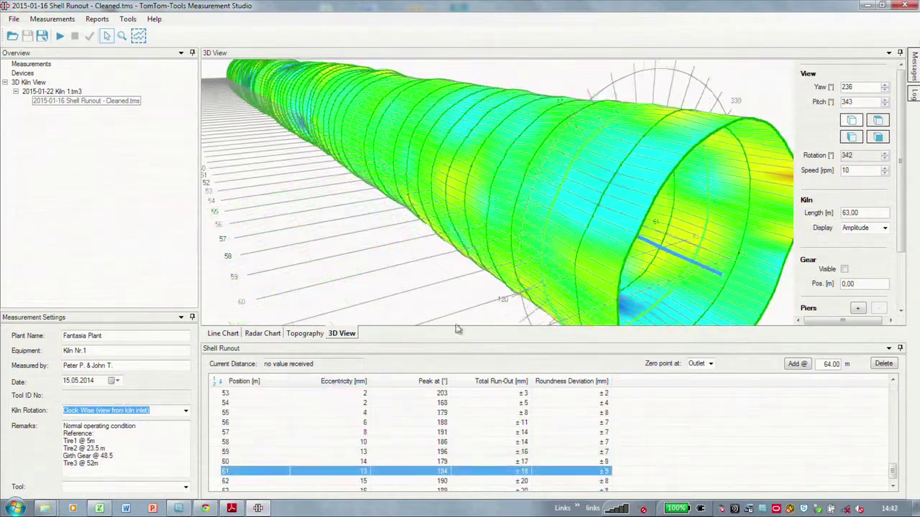
# Switch the kiln display in the 3D view to Grid.
pyautogui.click(885, 228)
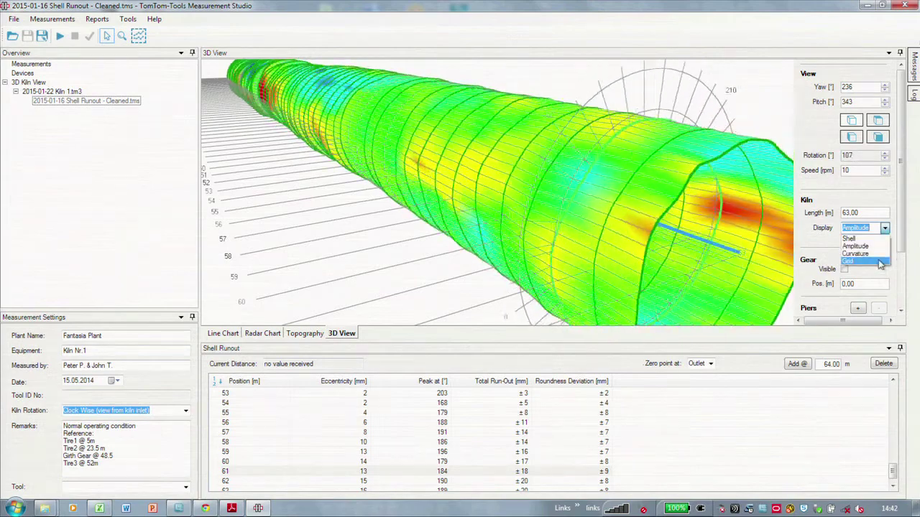
pyautogui.click(880, 262)
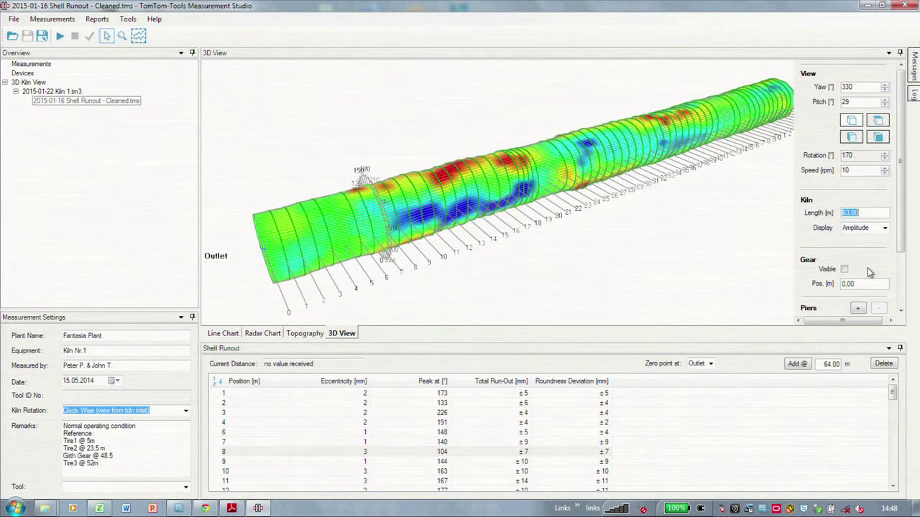
# Add three piers to the 3D kiln at positions 5, 23.5 and 52 m.
pyautogui.scroll(-3, 901, 250)
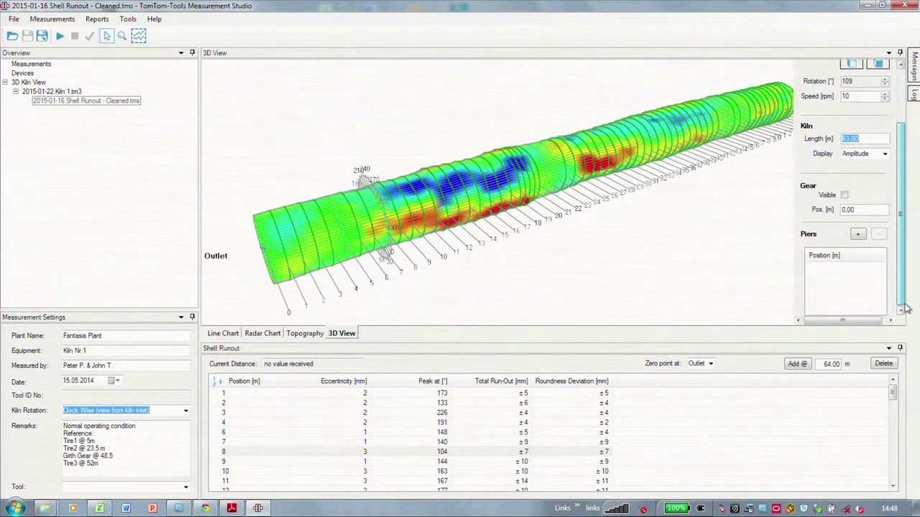
pyautogui.click(860, 236)
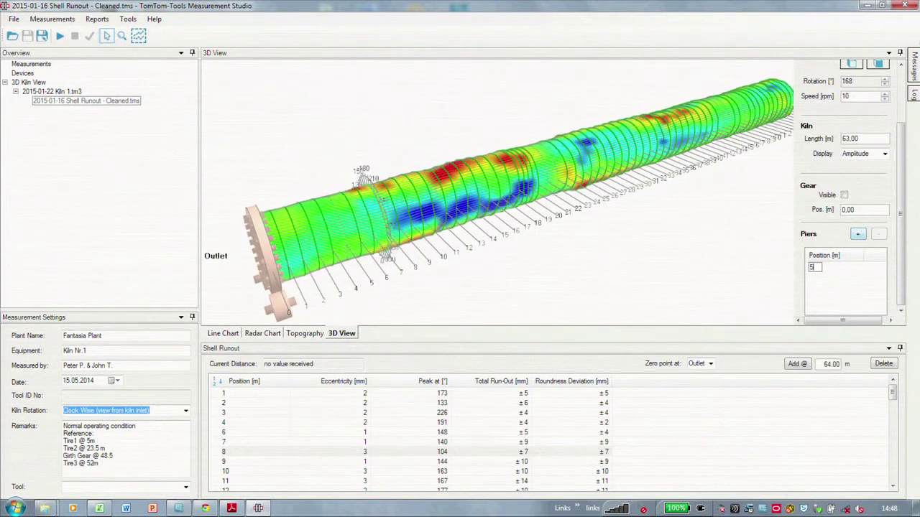
pyautogui.click(857, 238)
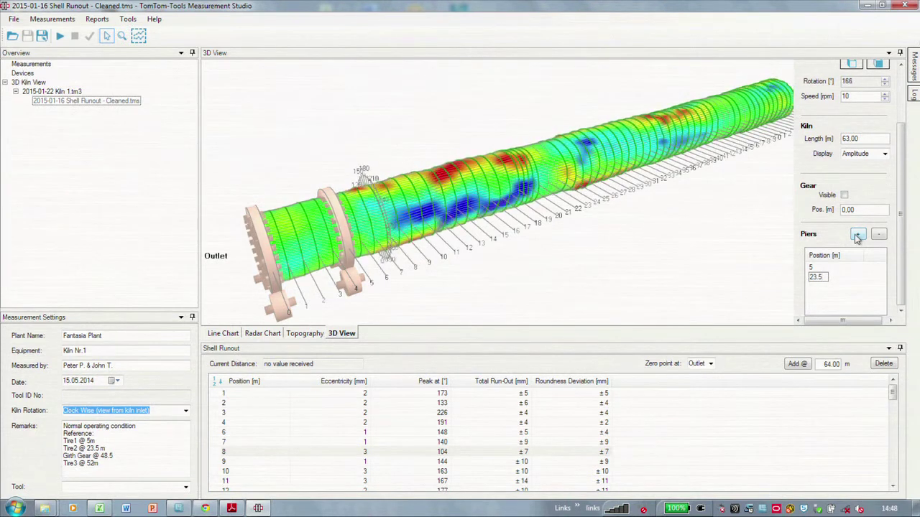
pyautogui.click(858, 238)
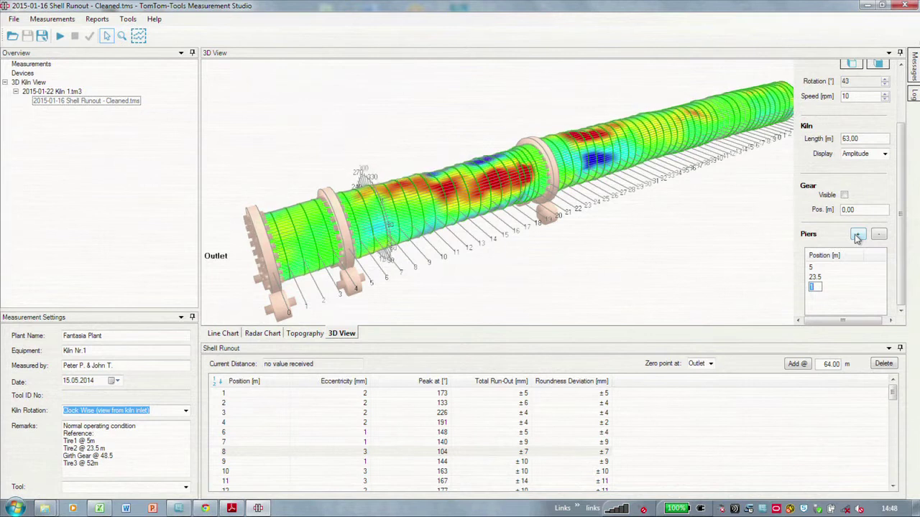
pyautogui.write('52')
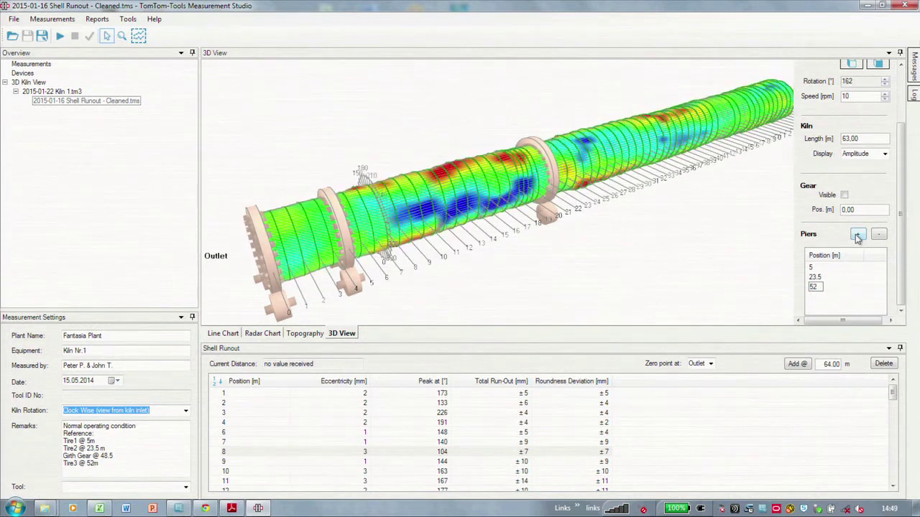
pyautogui.press('Return')
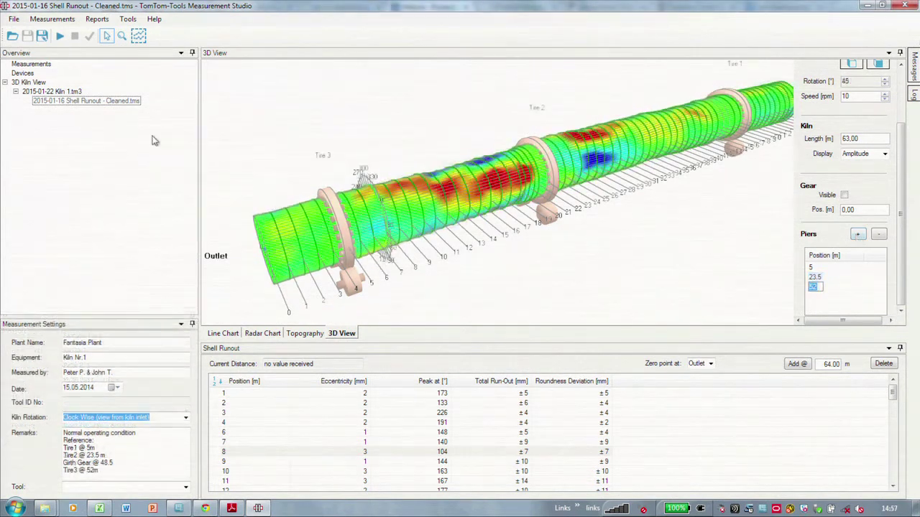
# Open the 2015-01-16 Tire Wobbling.tms measurement and add it to 2015-01-22 Kiln 1.tm3 in the 3D Kiln View.
pyautogui.click(13, 35)
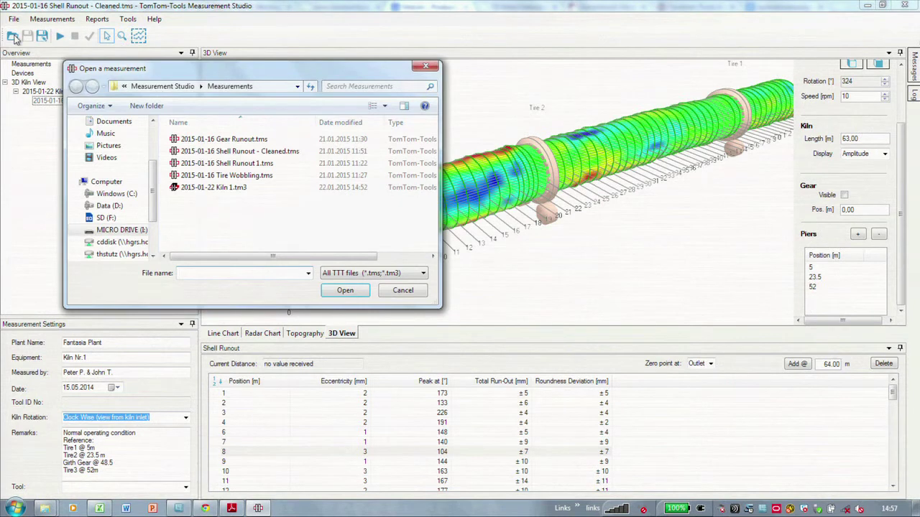
pyautogui.click(230, 176)
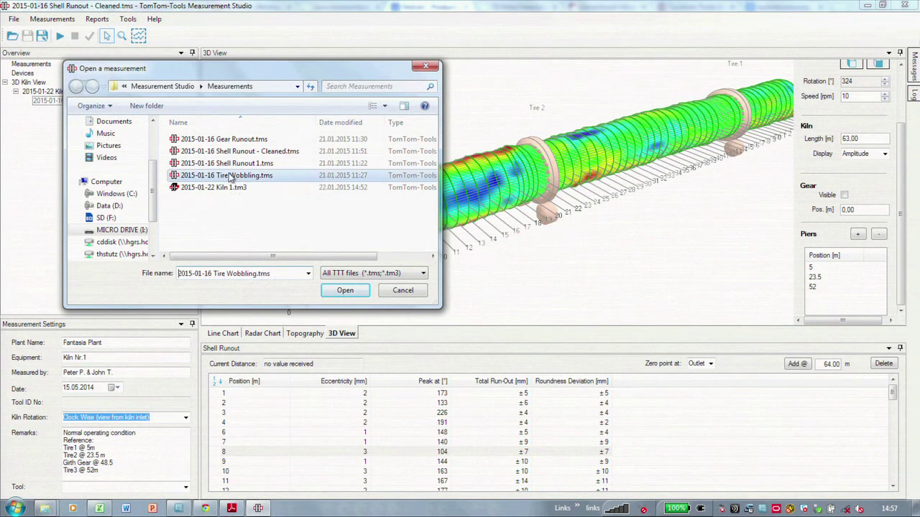
pyautogui.click(345, 291)
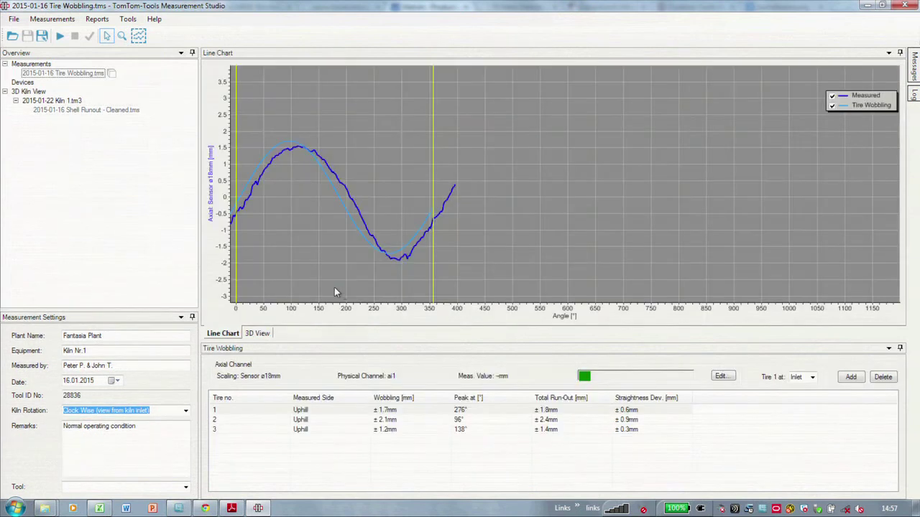
pyautogui.click(56, 74)
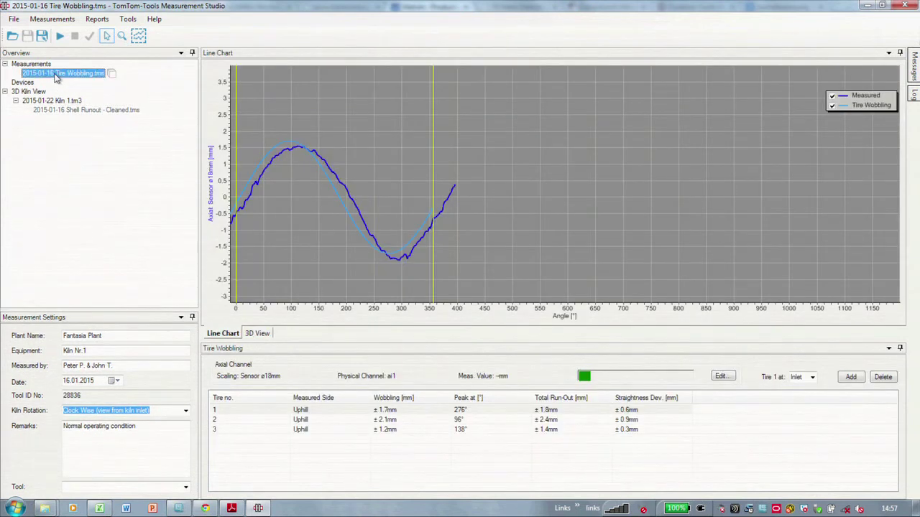
pyautogui.click(59, 102)
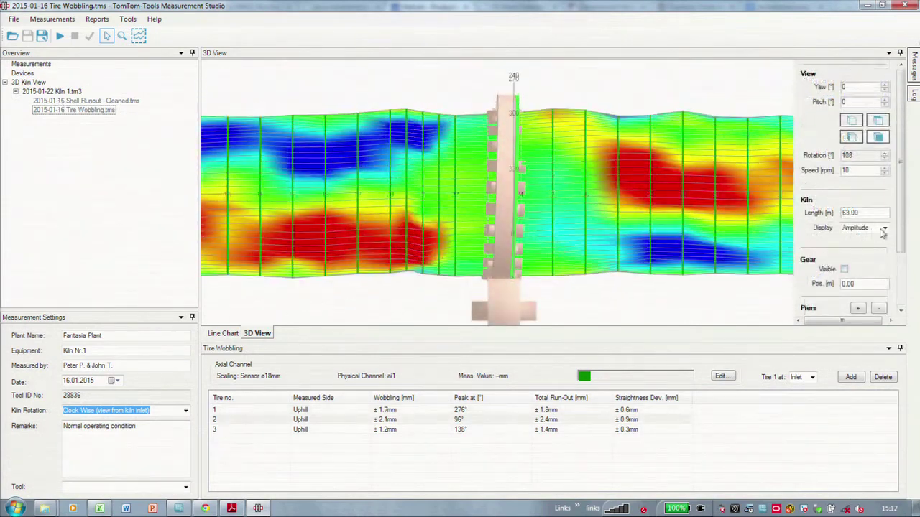
# Switch the kiln display to Grid and raise the rotation speed of the 3D kiln.
pyautogui.click(884, 228)
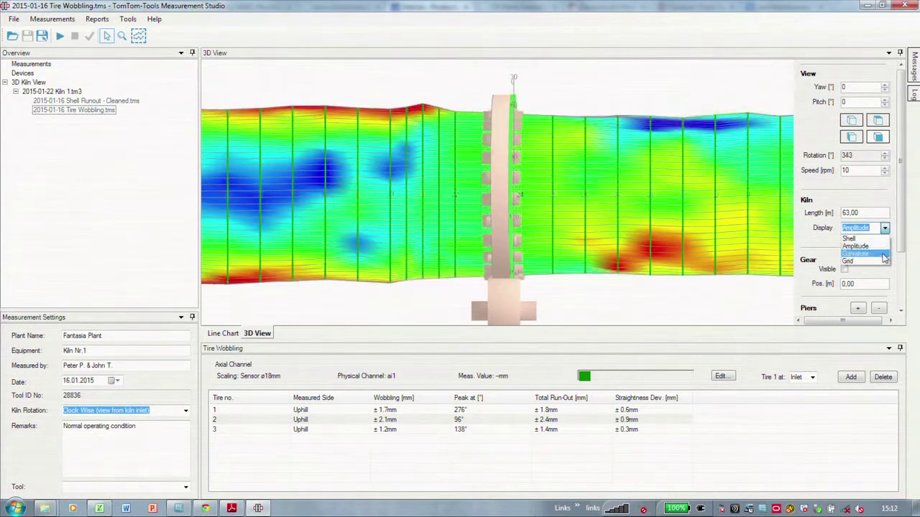
pyautogui.click(883, 261)
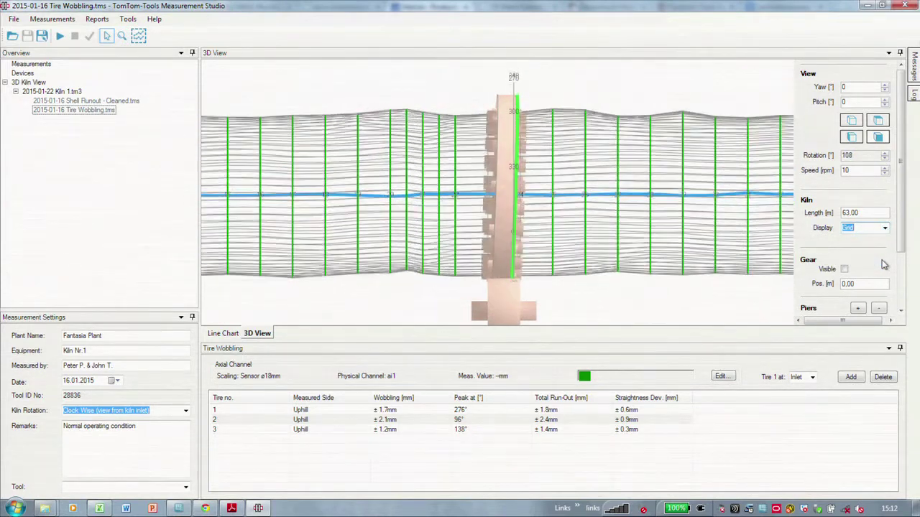
pyautogui.click(885, 168)
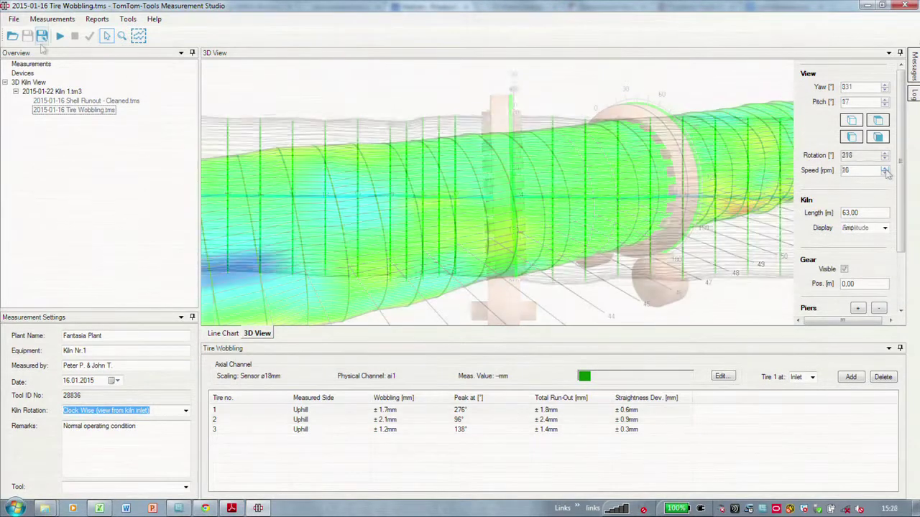
# Open the 2015-01-16 Gear Runout.tms measurement and add it to the 2015-01-22 Kiln 1.tm3 model.
pyautogui.click(13, 36)
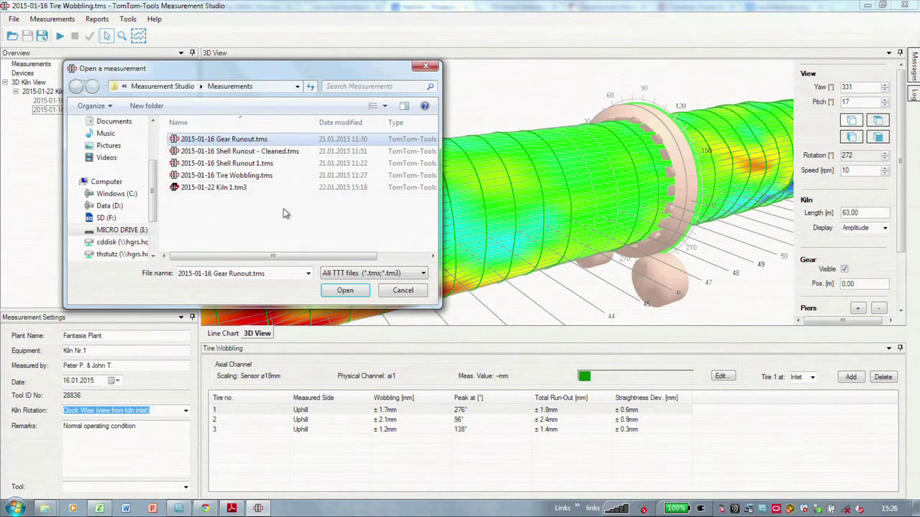
pyautogui.click(345, 291)
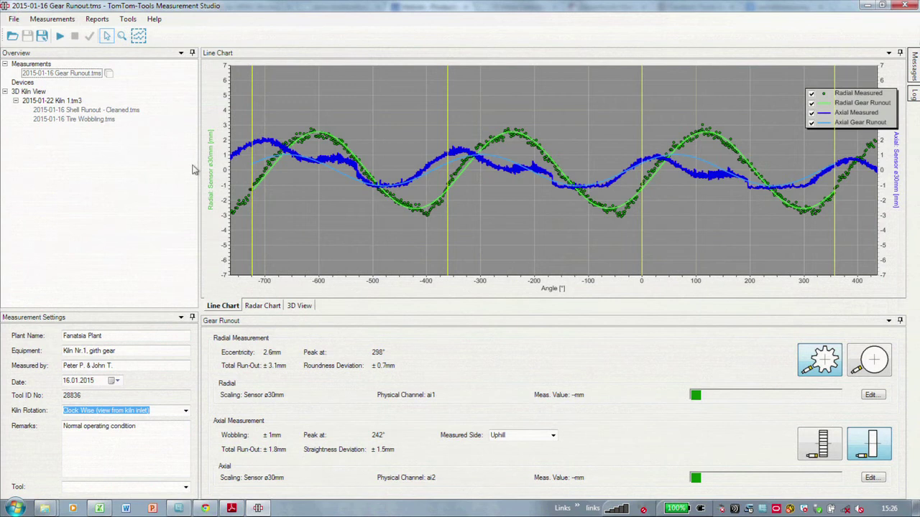
pyautogui.click(72, 76)
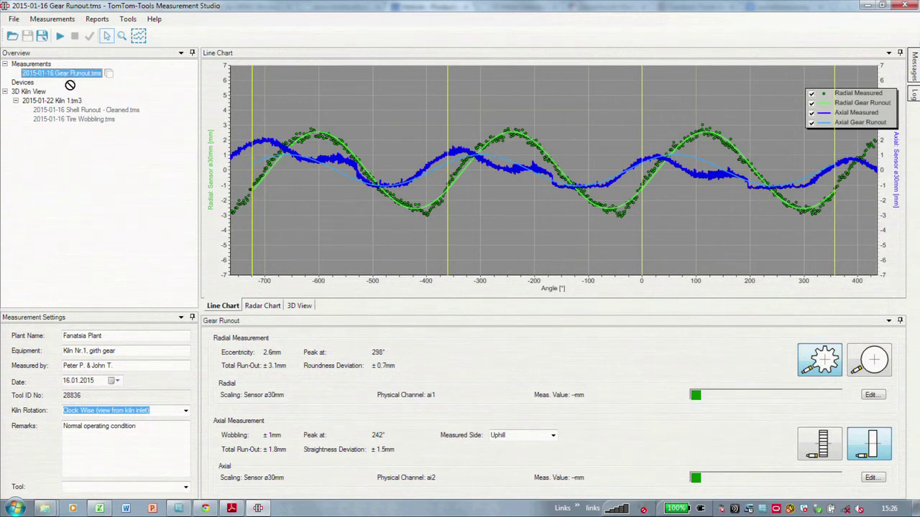
pyautogui.moveTo(70, 85); pyautogui.dragTo(72, 103)
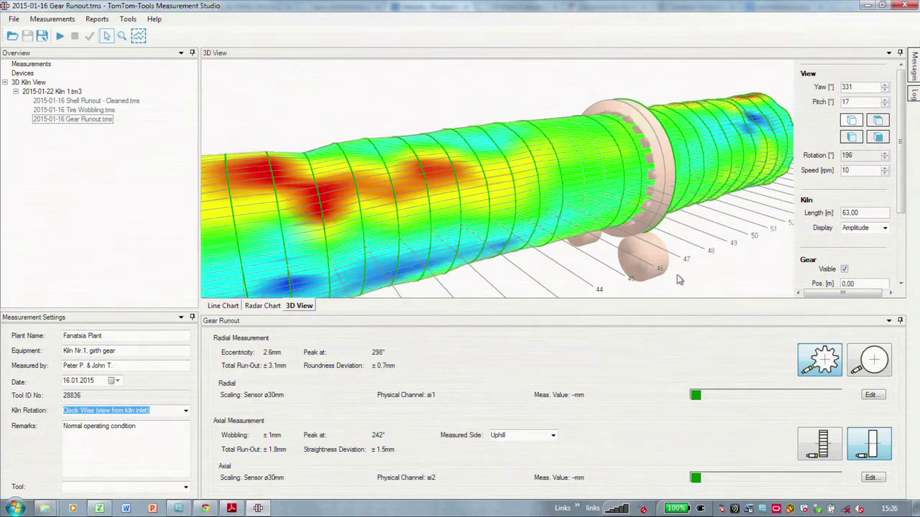
# Set the gear position to 48.50 m and detach the 3D view as a large floating window.
pyautogui.click(855, 283)
pyautogui.write('48.50')
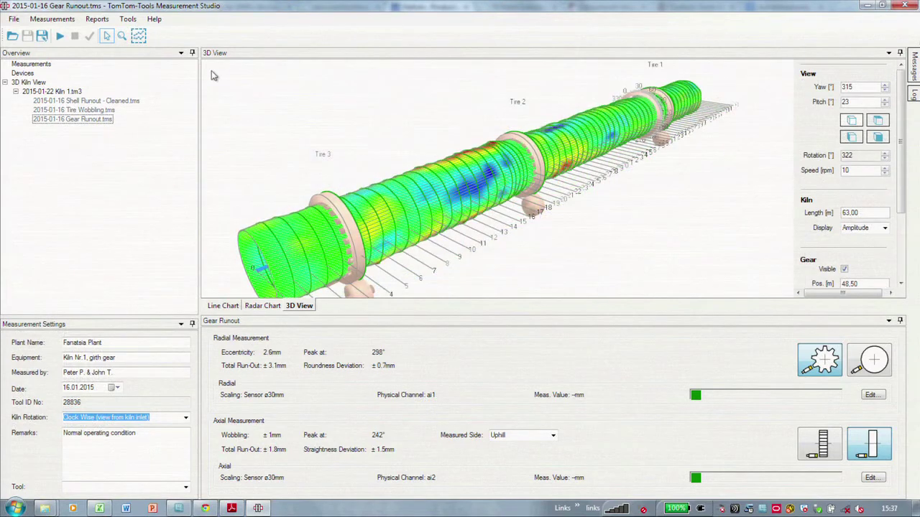
pyautogui.doubleClick(237, 58)
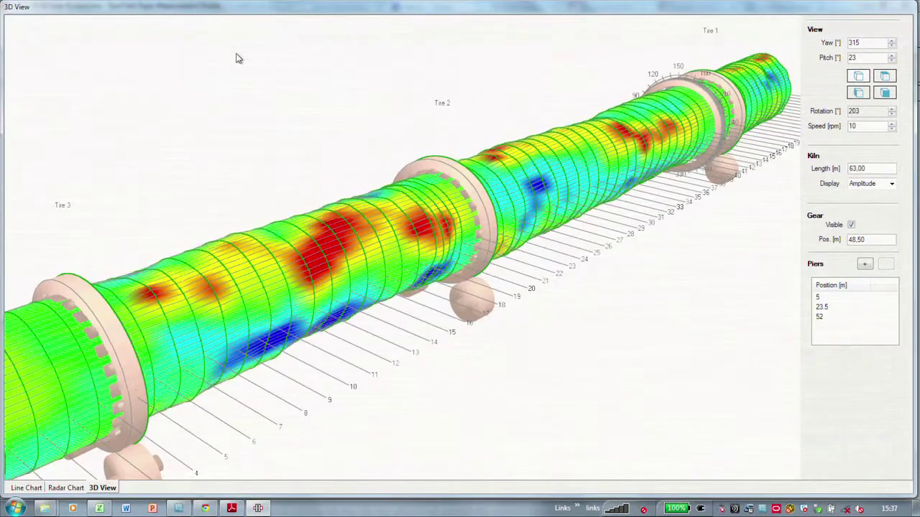